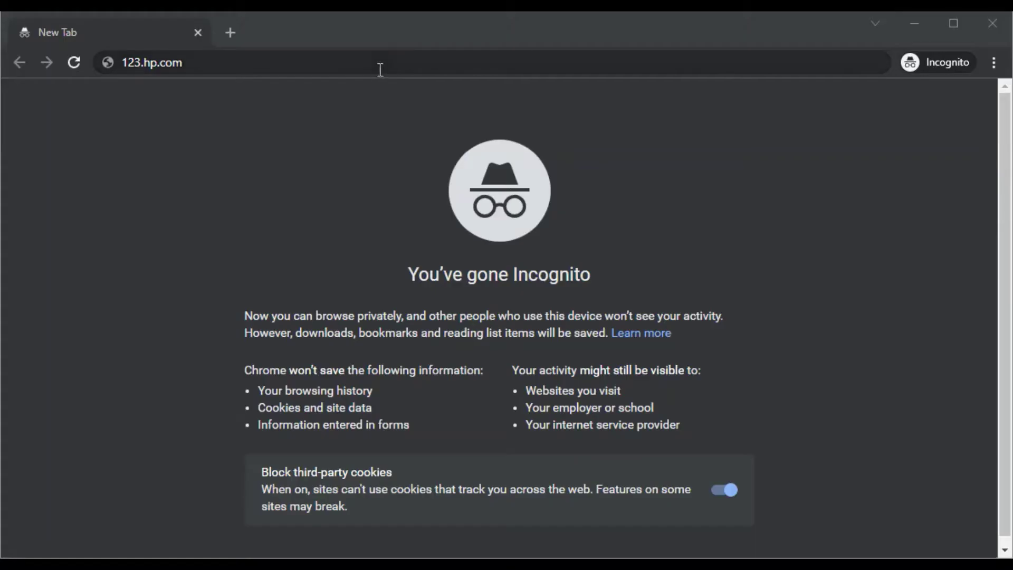
- Load 123.hp.com from the address bar of the incognito Chrome window
left_click(322, 62)
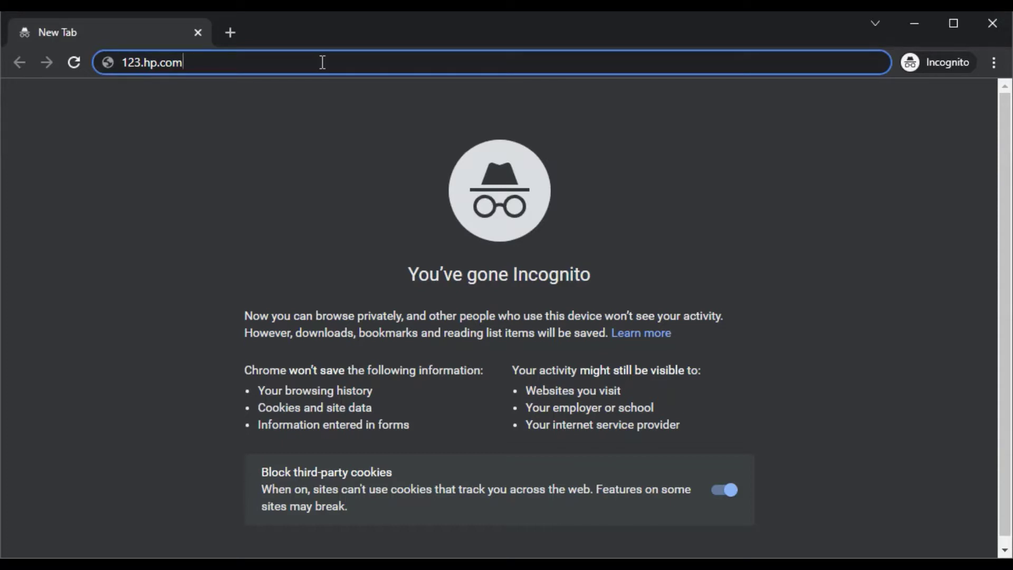
key("Return")
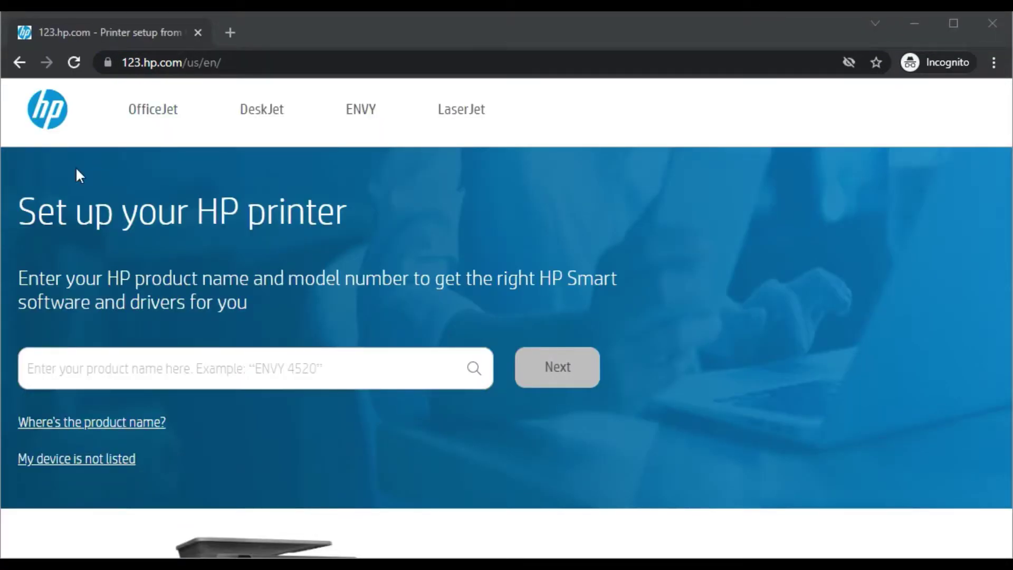
- Enter 'HP Officejet pro 8210' and pick the 'HP OfficeJet Pro 8210 Printer series' suggestion
left_click(169, 367)
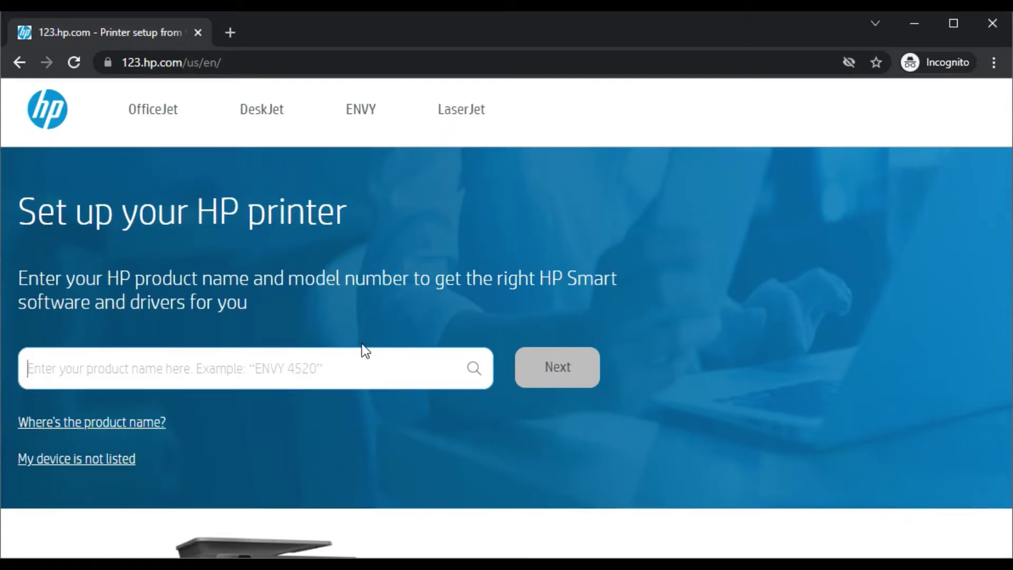
type("HP Officejet pro 8210")
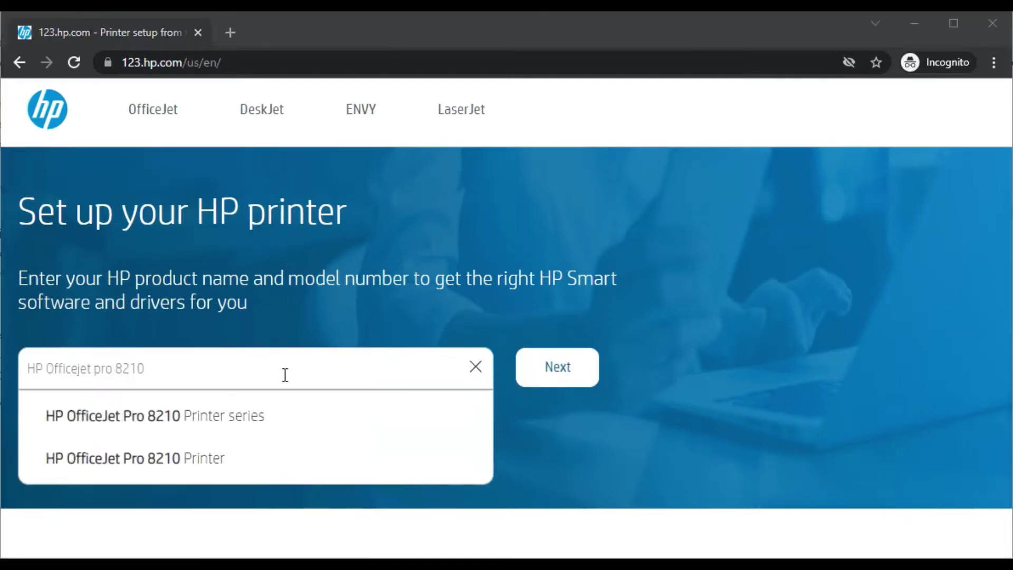
triple_click(237, 371)
left_click(237, 371)
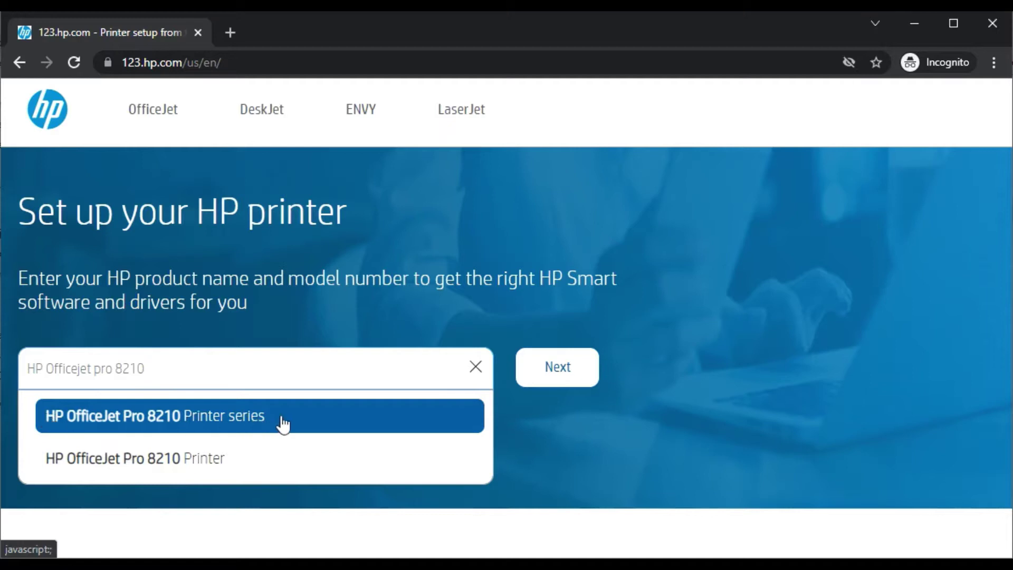
left_click(256, 419)
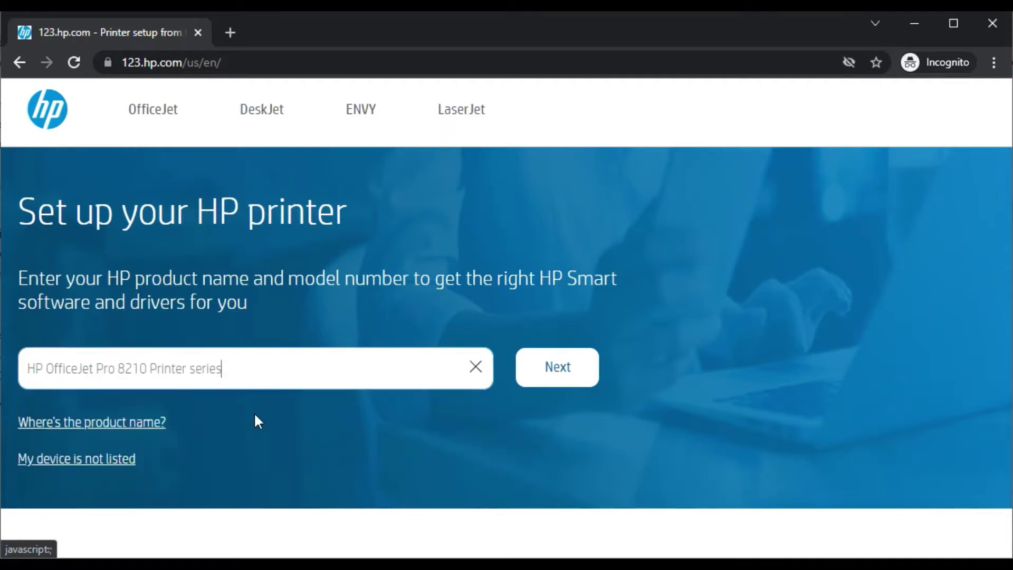
- Open the 8210 series setup page and scroll through the HP Smart guidance, VPN note, and benefits
left_click(539, 356)
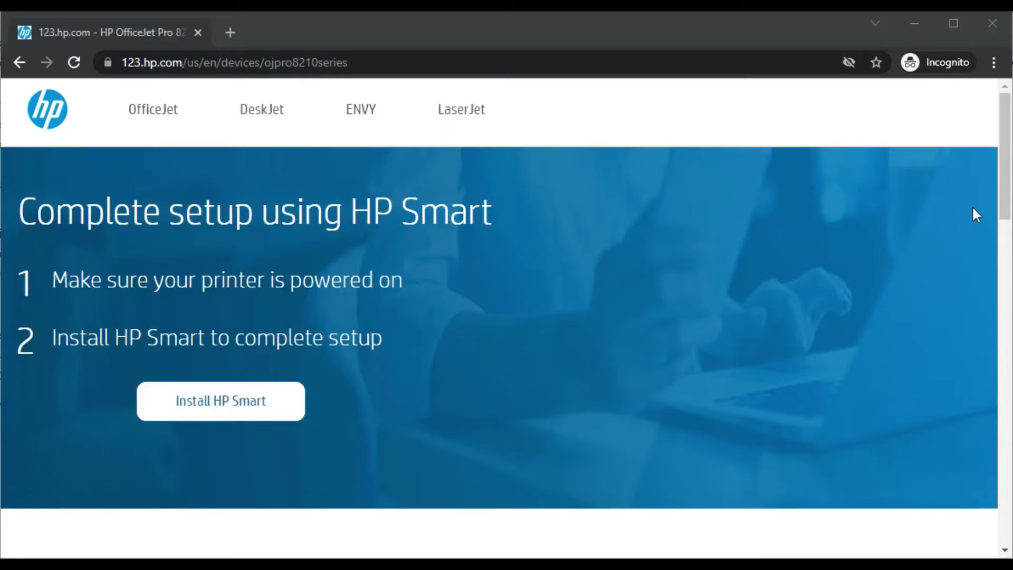
left_click_drag(1005, 154, 1005, 198)
scroll(1006, 211, "down", 3)
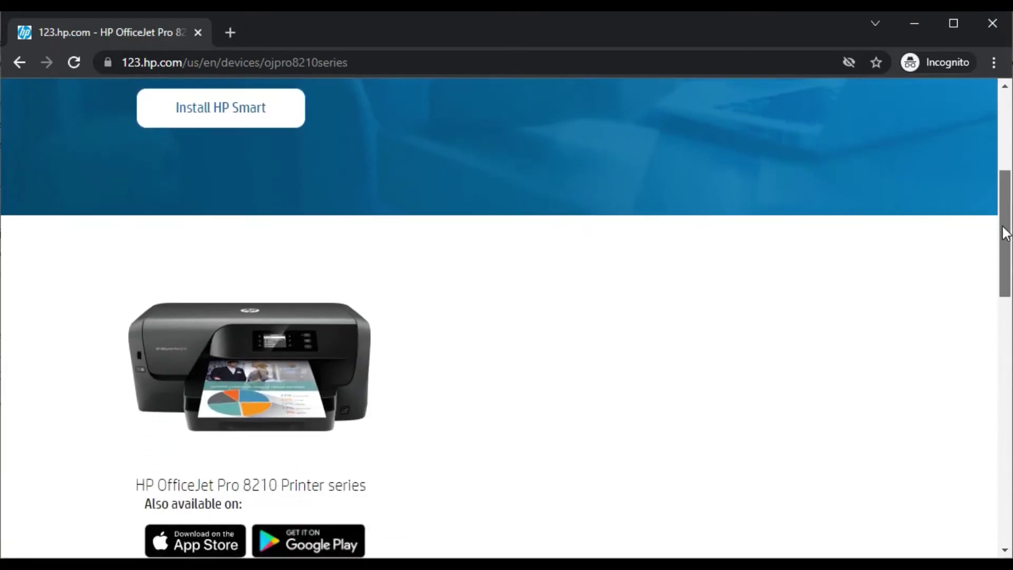
scroll(1006, 224, "down", 2)
scroll(1006, 230, "down", 2)
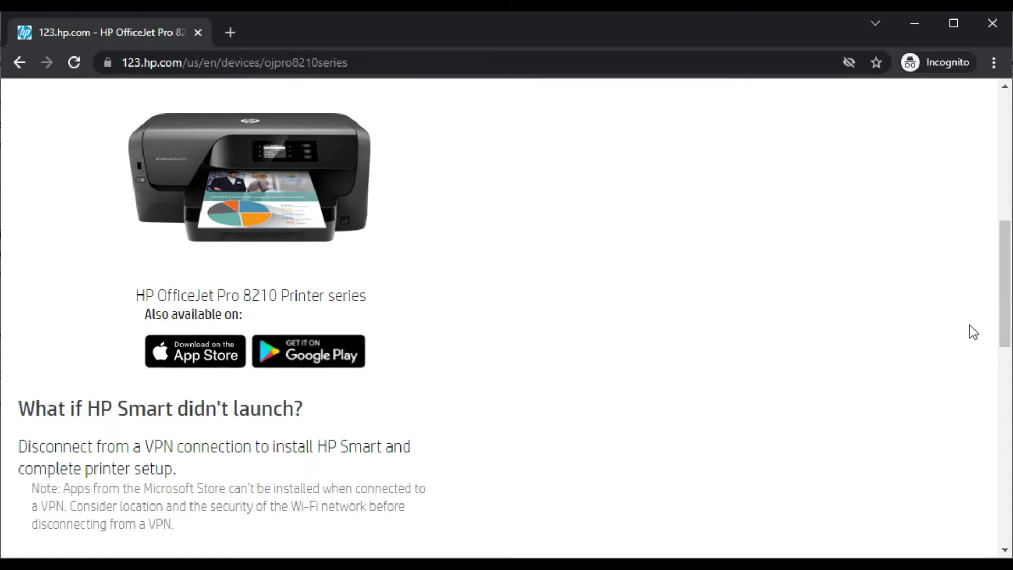
scroll(1007, 289, "down", 1)
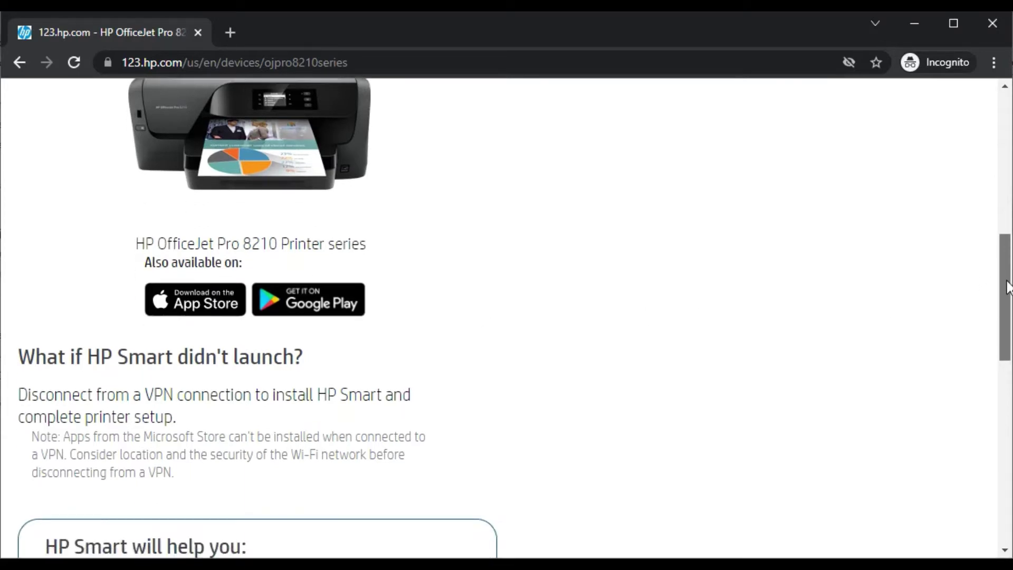
left_click_drag(1008, 288, 1005, 344)
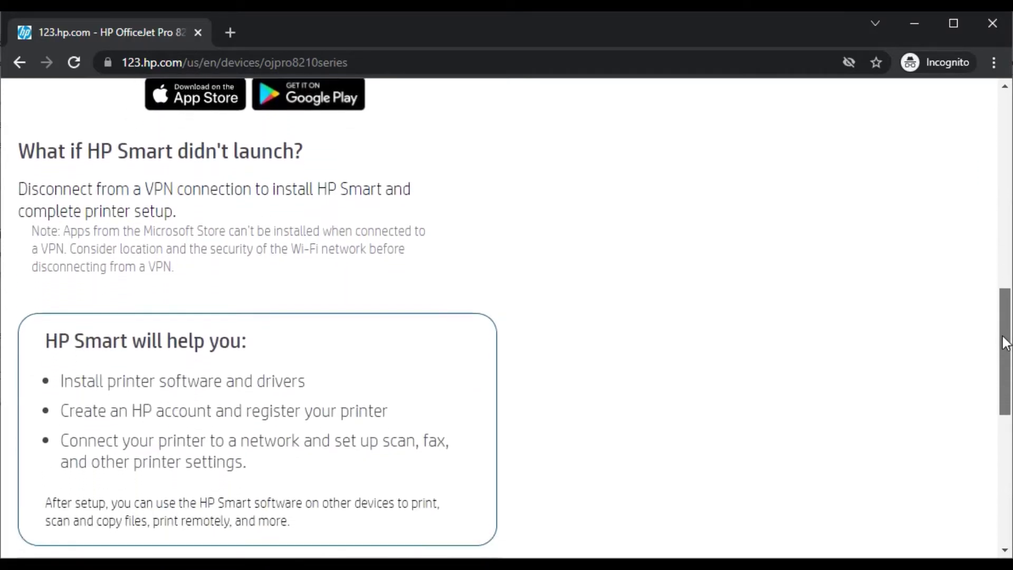
scroll(1007, 342, "down", 2)
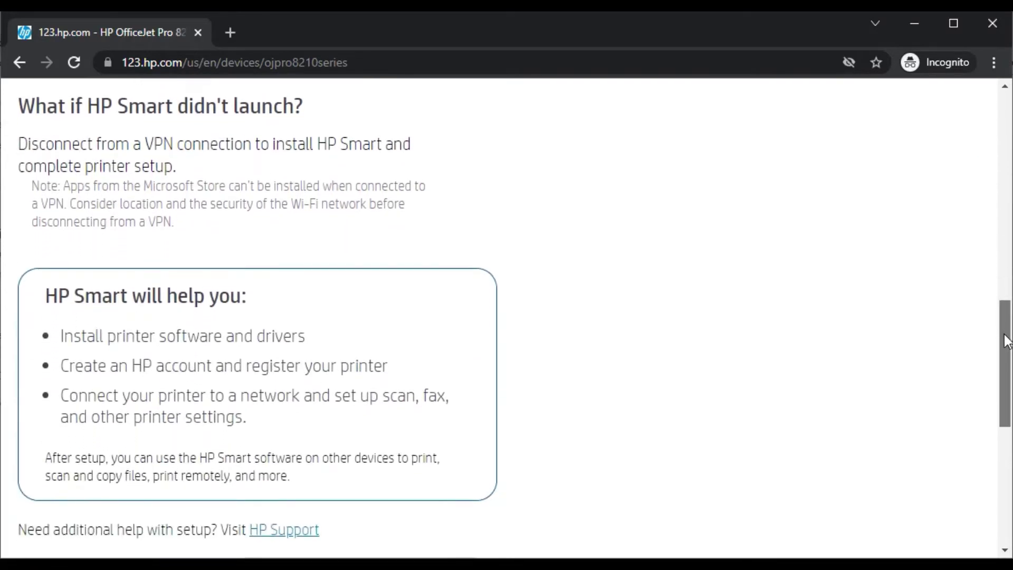
mouse_move(1007, 342)
left_mouse_down()
mouse_move(1006, 370)
mouse_move(1006, 141)
left_mouse_up()
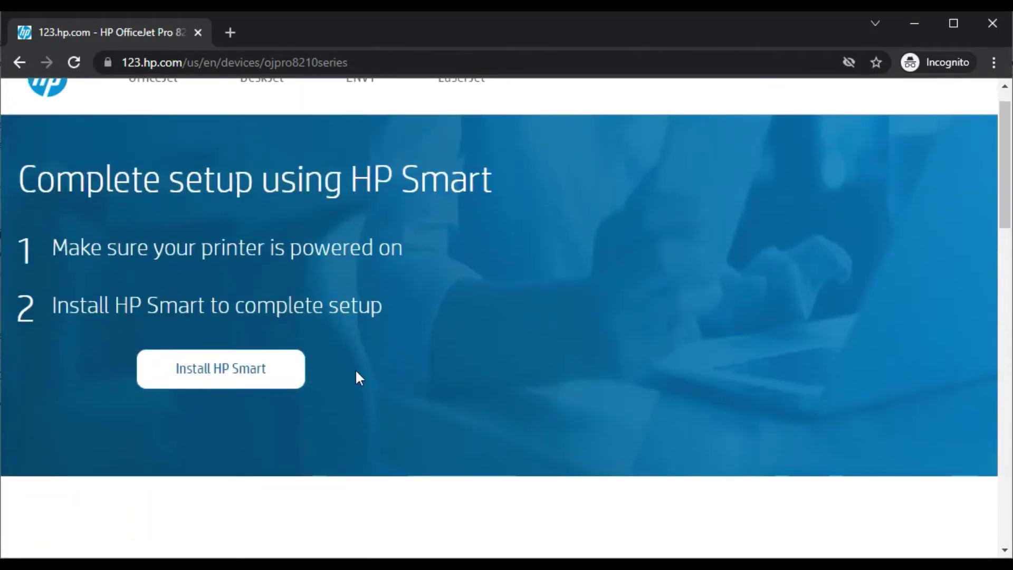
- Choose Install HP Smart and allow the site to open Microsoft Store
left_click(240, 370)
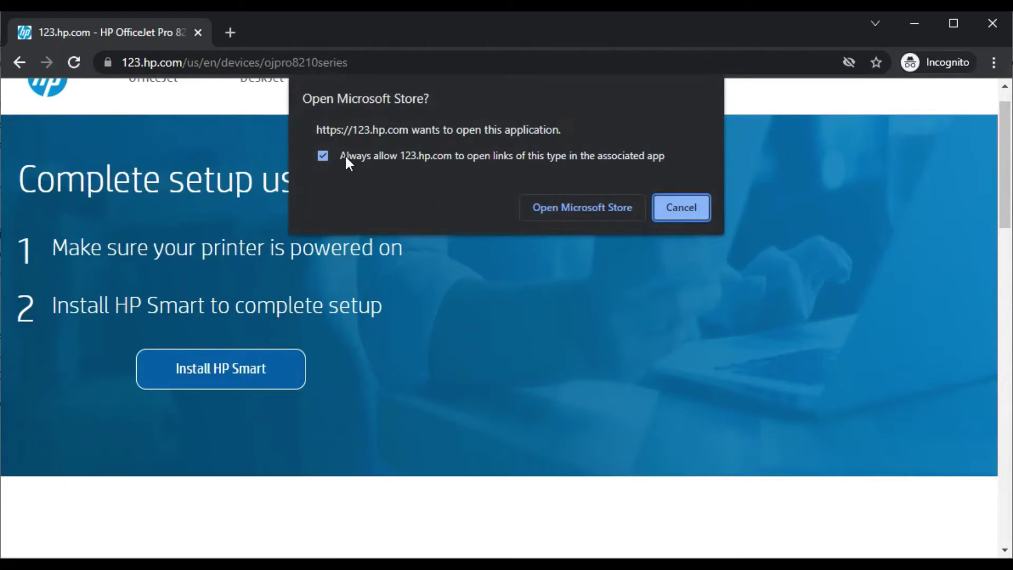
left_click(564, 209)
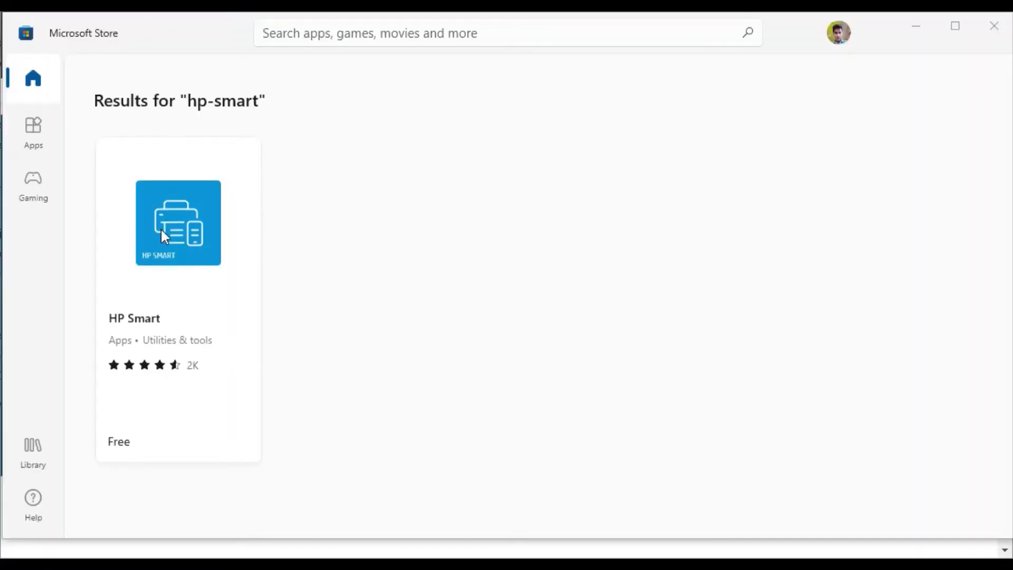
- Open the HP Smart store page and launch the app to its home screen
left_click(171, 235)
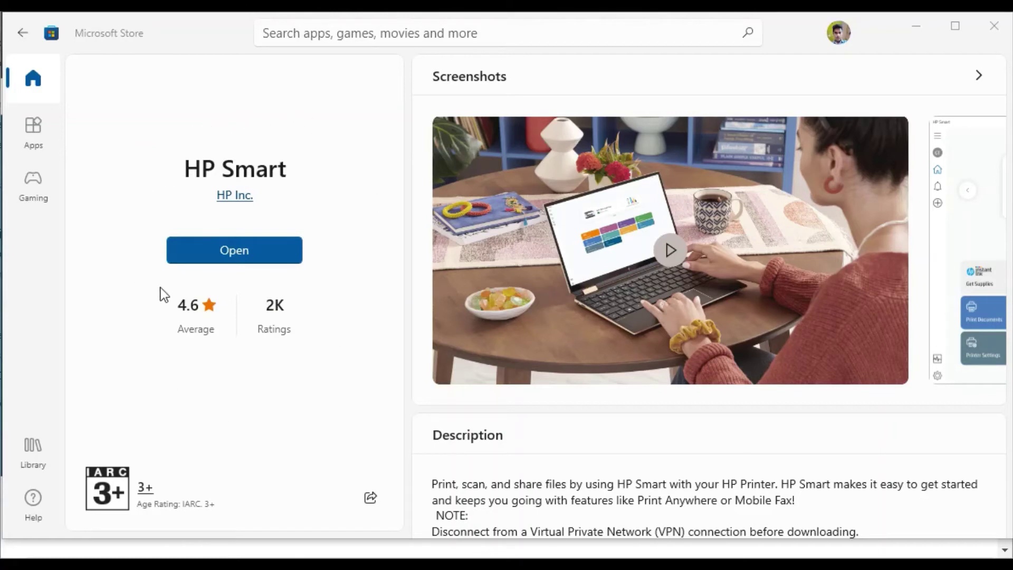
left_click(227, 253)
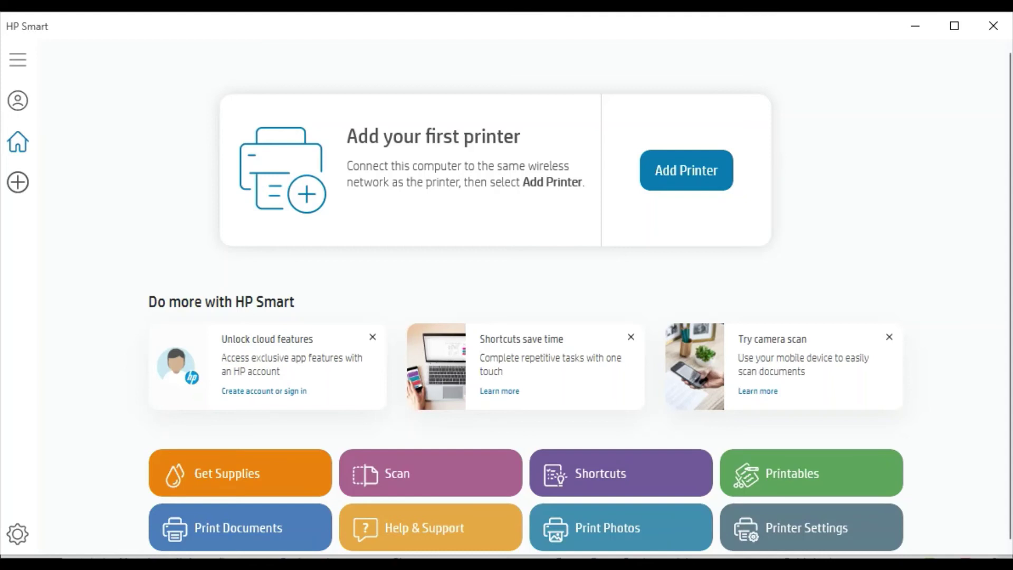
- Start Add Printer in HP Smart to search the network for printers
left_click(691, 184)
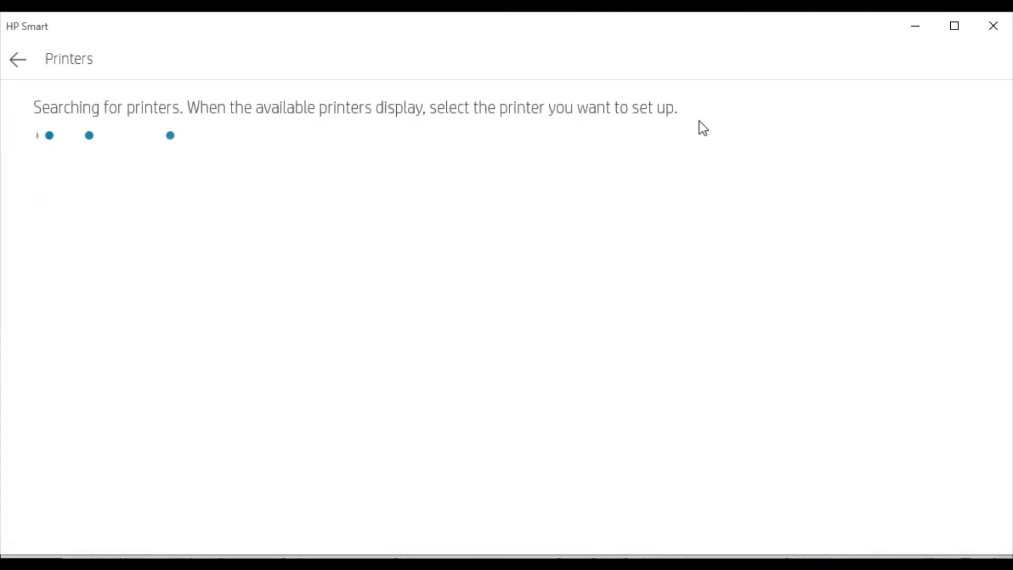